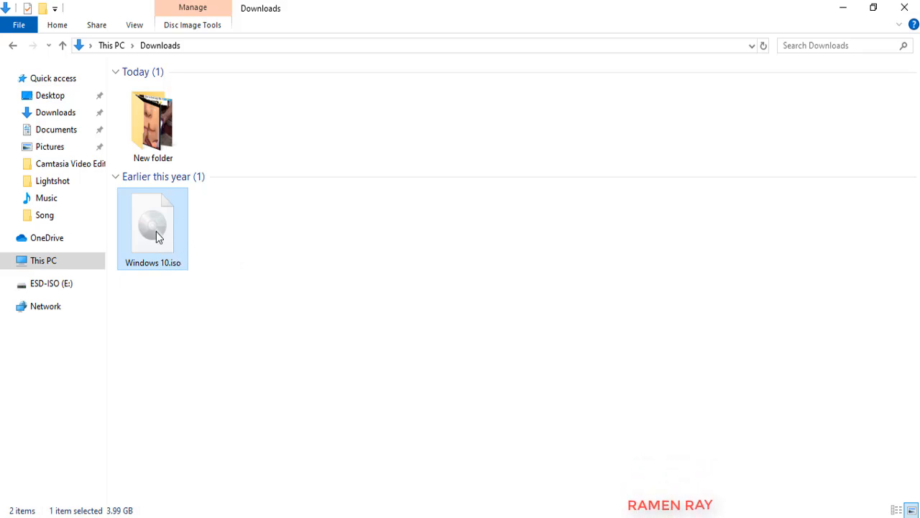
click(235, 241)
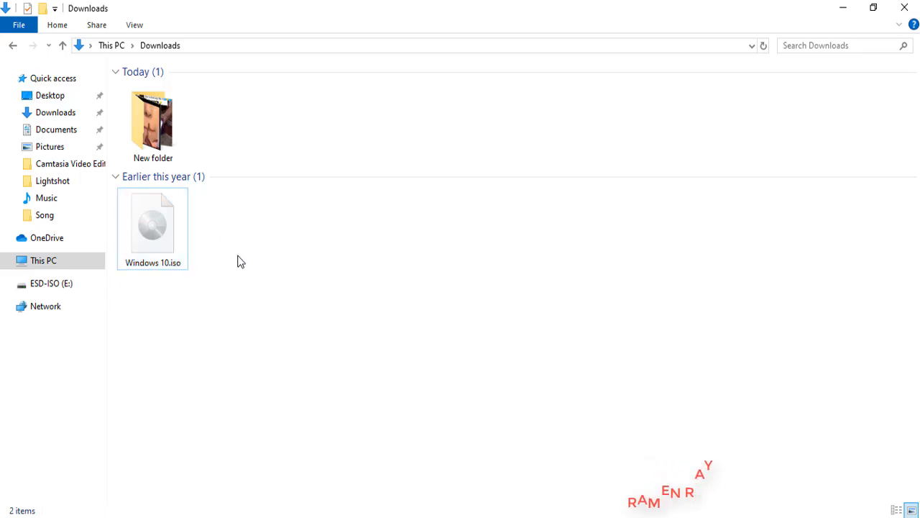
click(179, 243)
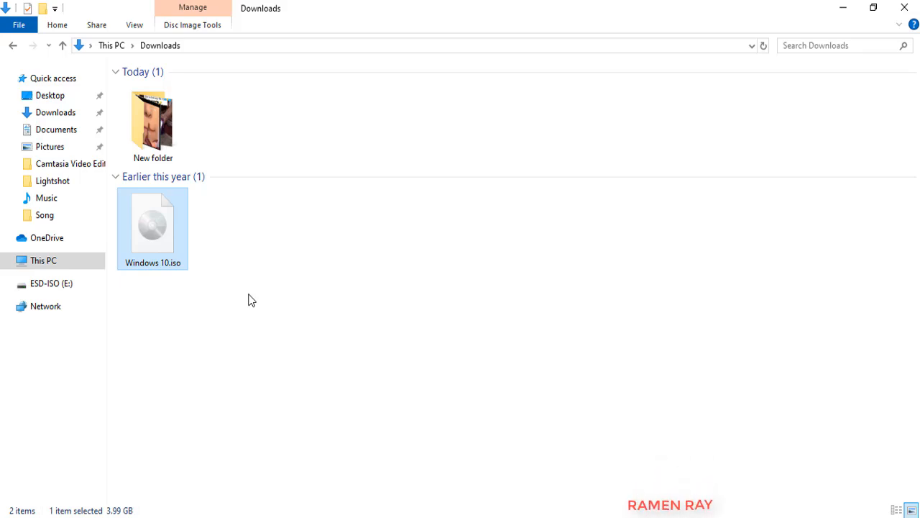
Step: Switch to Chrome and search the web for "rufus download"
click(163, 516)
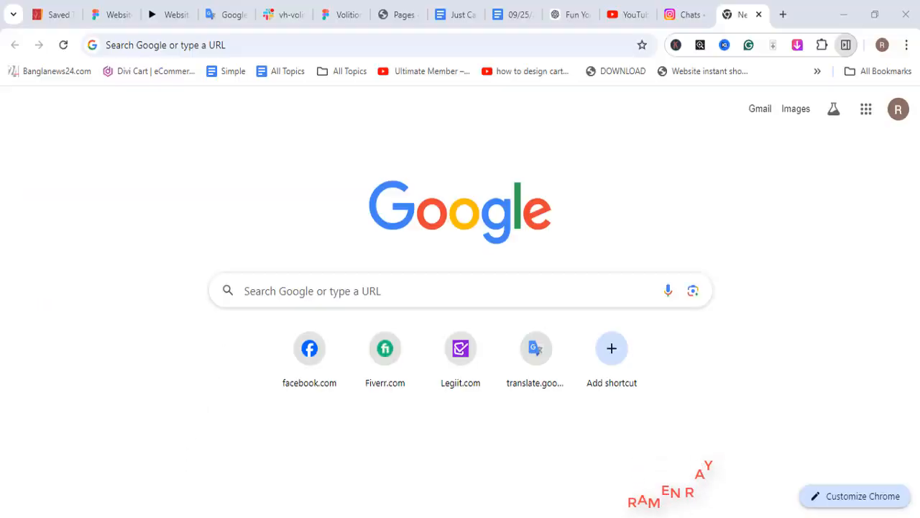
click(407, 45)
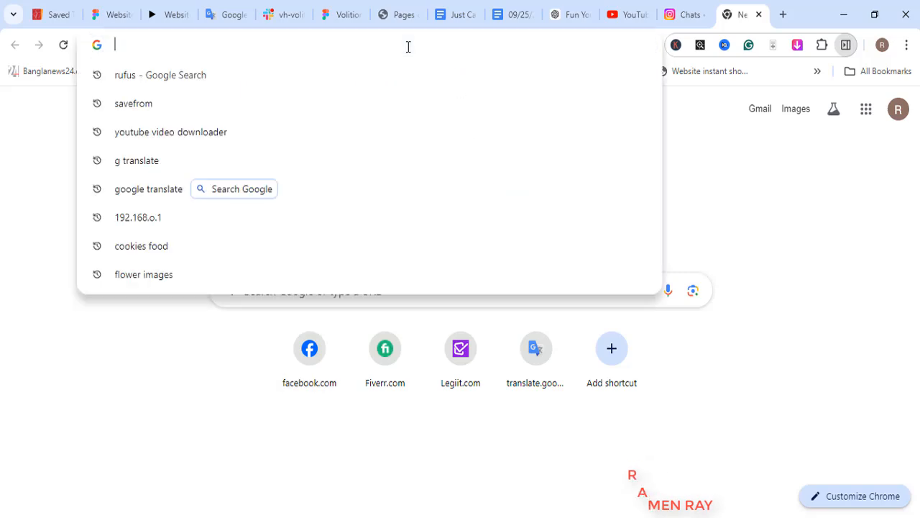
text(rufus)
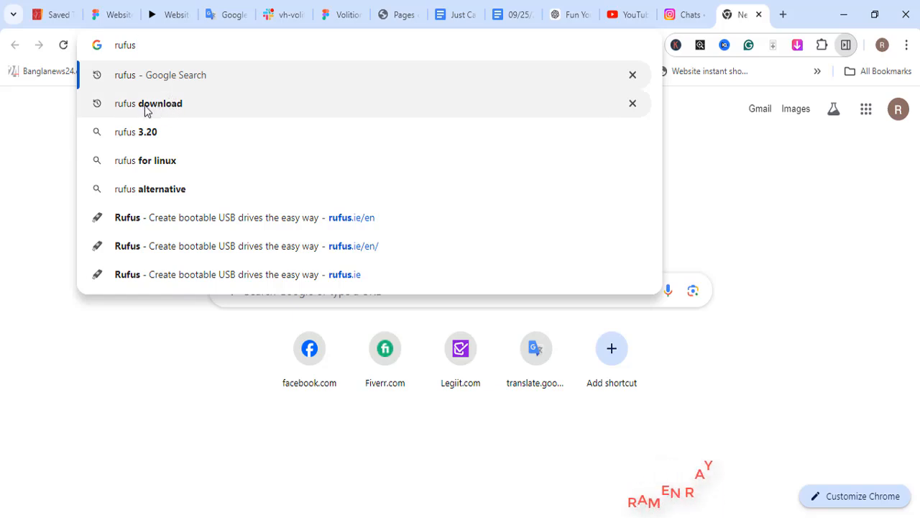
click(164, 105)
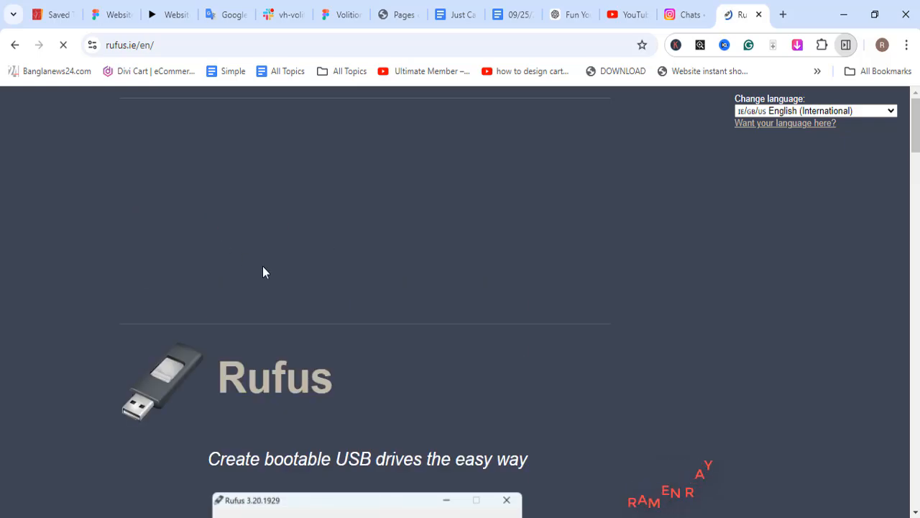
Step: Go to the latest releases in the Download section of the Rufus website
scroll(342, 320, down, 11)
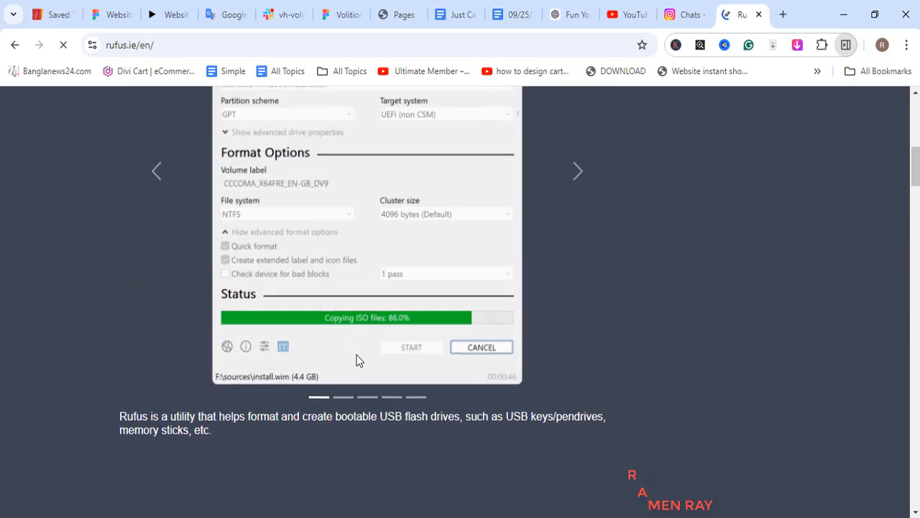
scroll(357, 354, down, 3)
scroll(388, 326, down, 4)
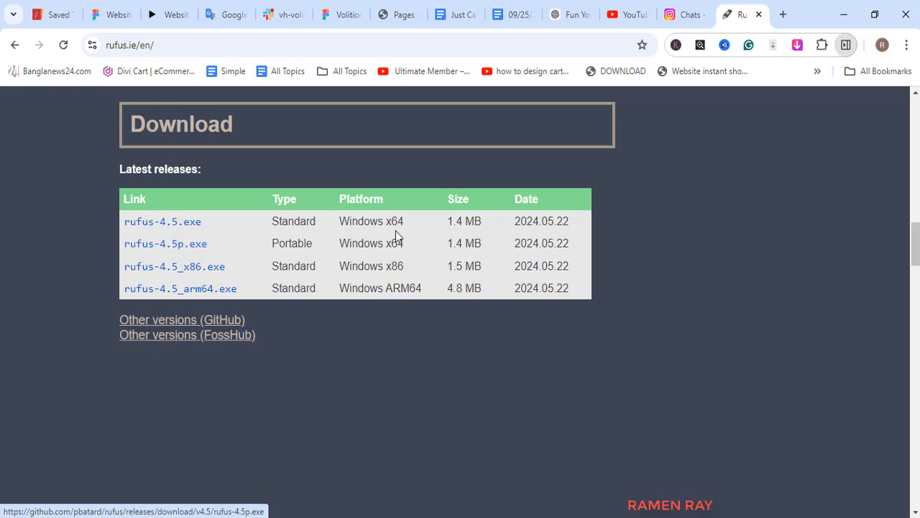
Step: Minimize the open windows, check the system type in This PC's properties, and close them
click(841, 8)
click(838, 7)
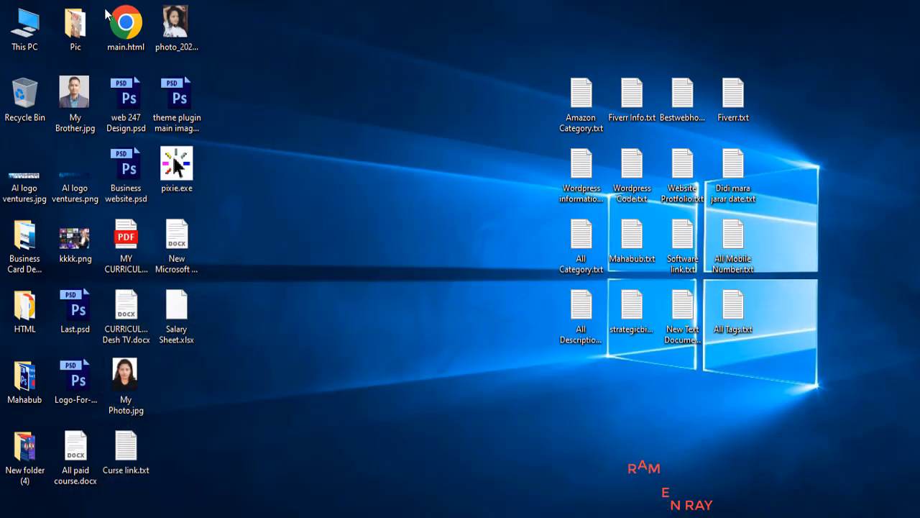
right_click(27, 14)
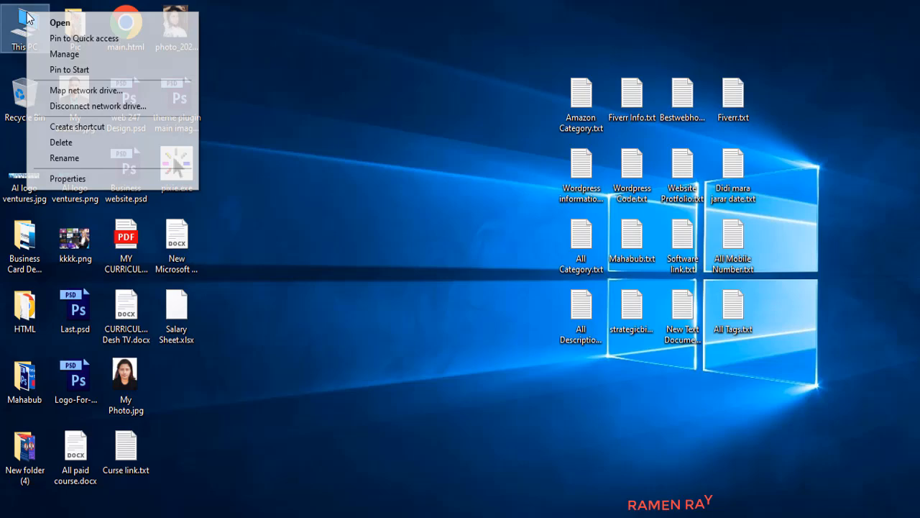
click(67, 179)
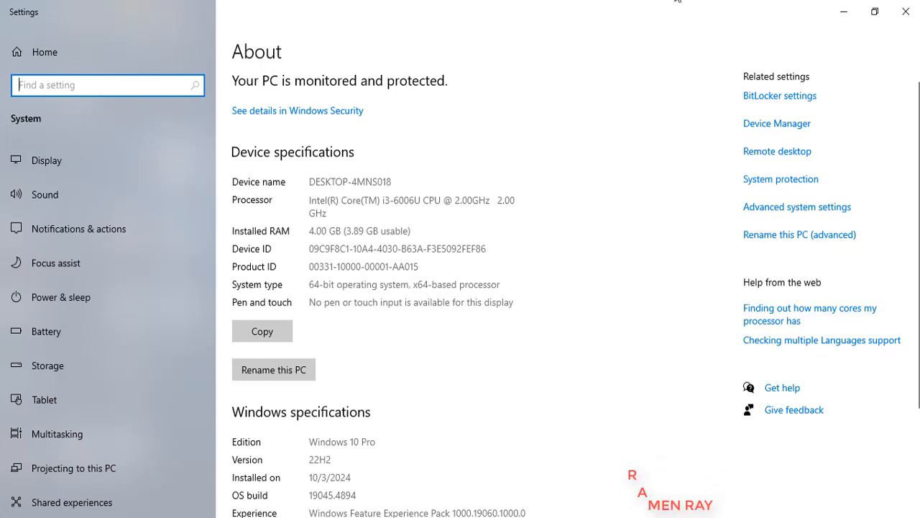
click(906, 11)
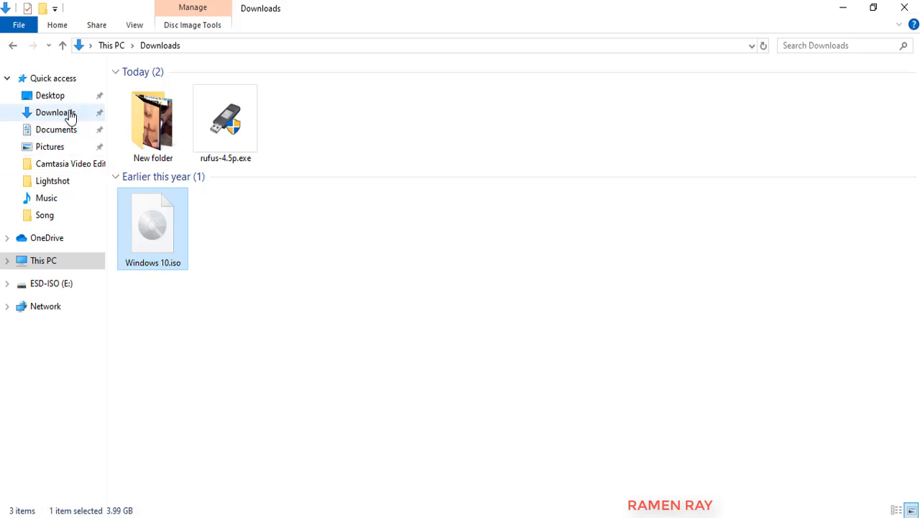
Step: Launch rufus-4.5p.exe from the Downloads folder and allow it to check for updates online
click(70, 117)
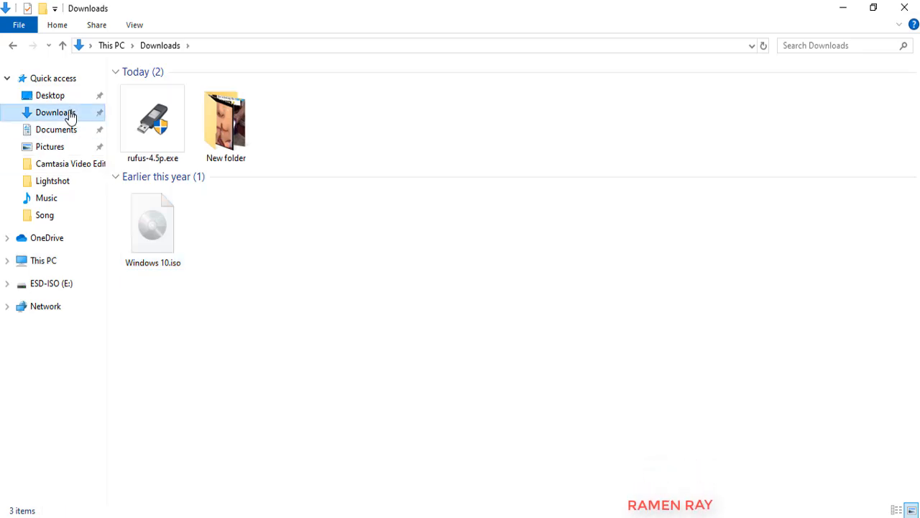
mouse_move(150, 132)
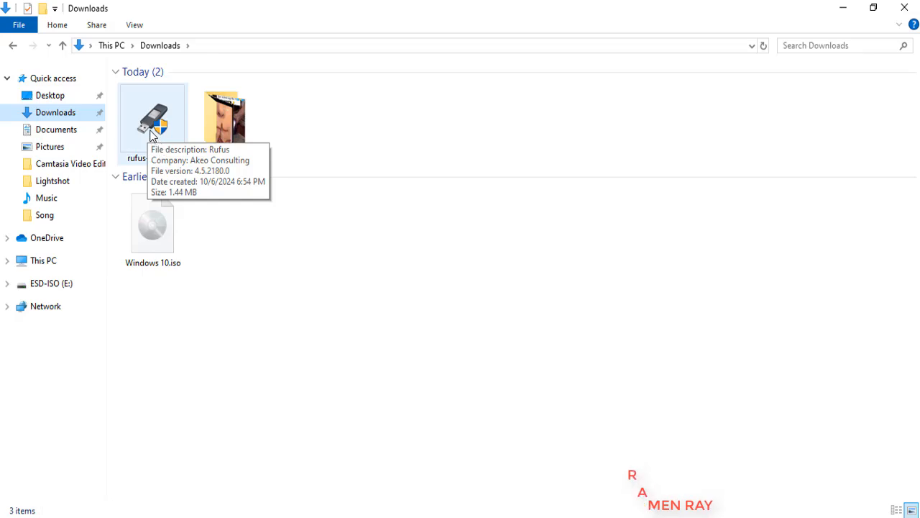
double_click(152, 136)
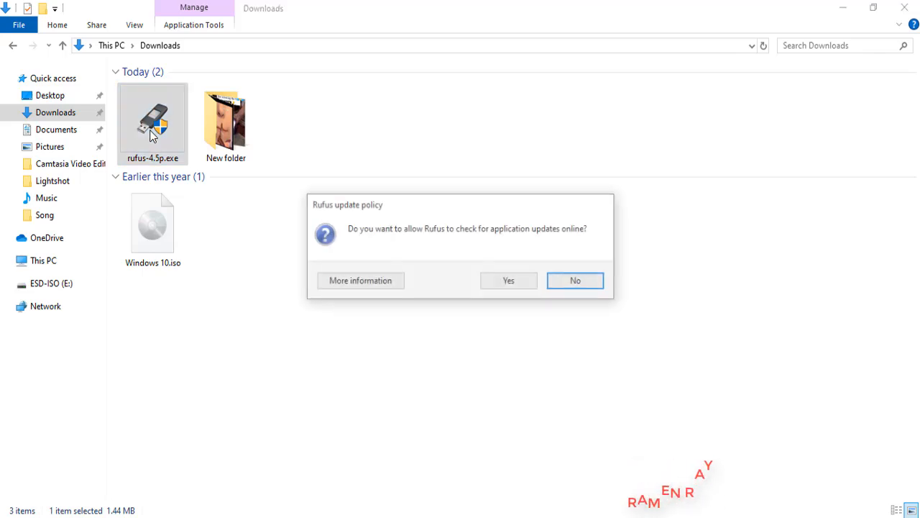
click(506, 286)
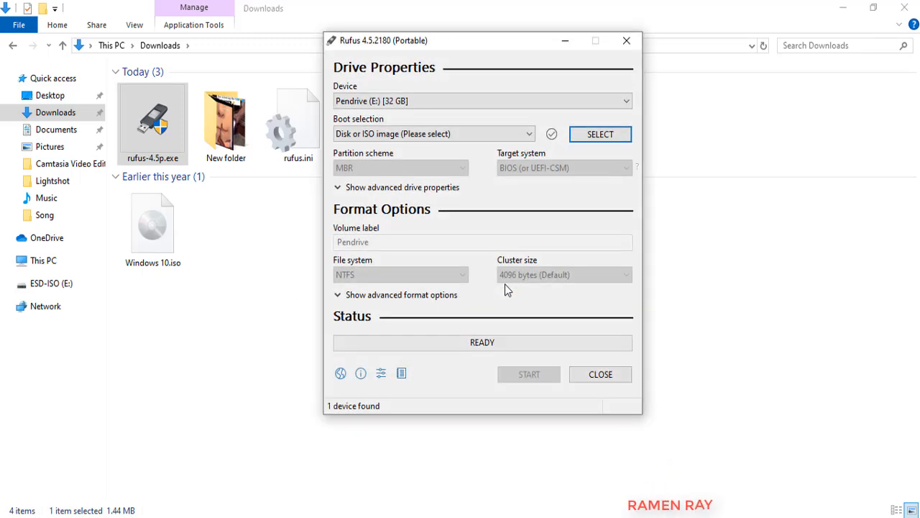
Step: Move the Rufus window aside and check the available devices for Pendrive (E:) [32 GB]
drag(473, 43, 426, 54)
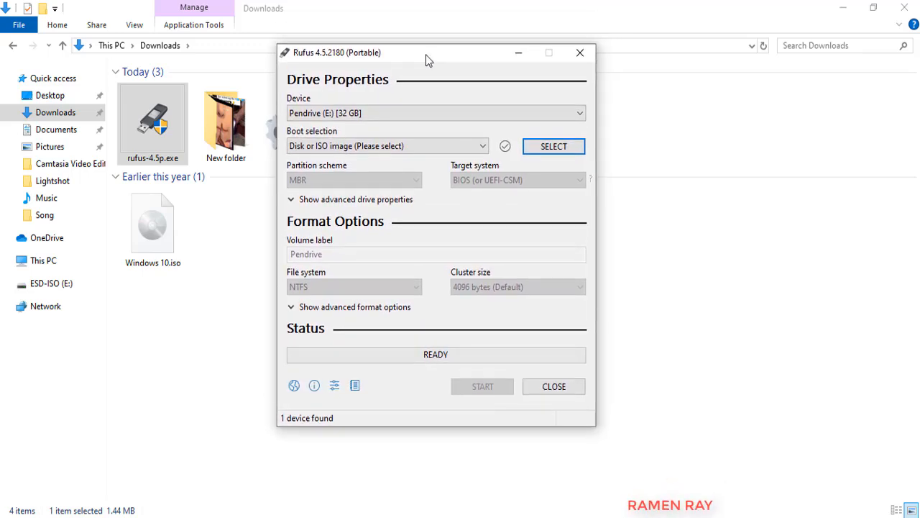
click(403, 113)
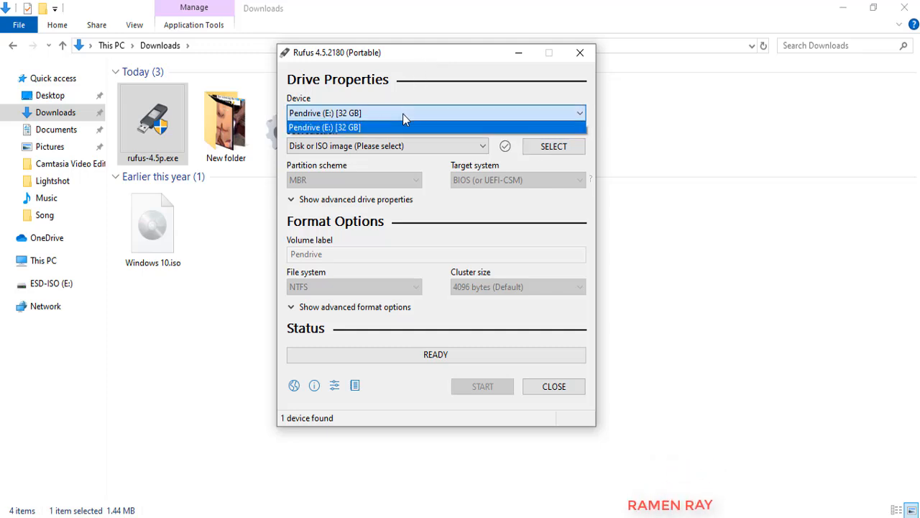
click(402, 114)
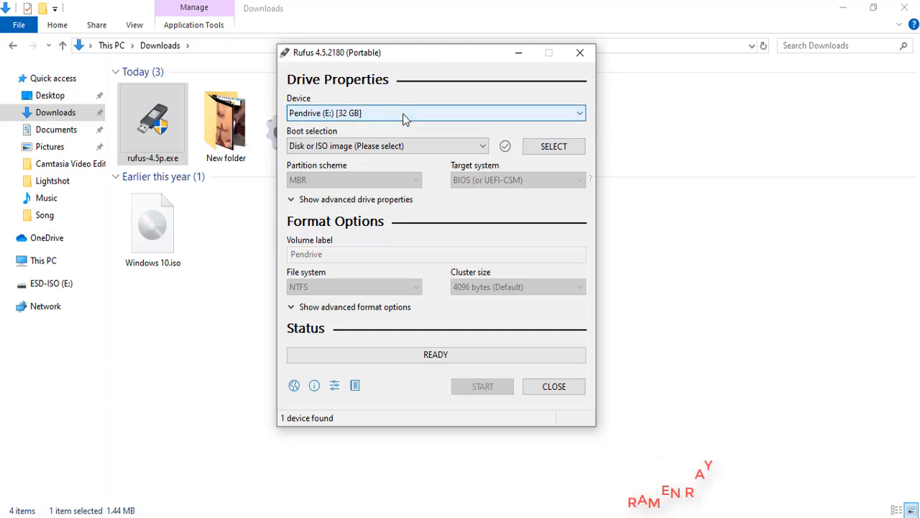
click(403, 113)
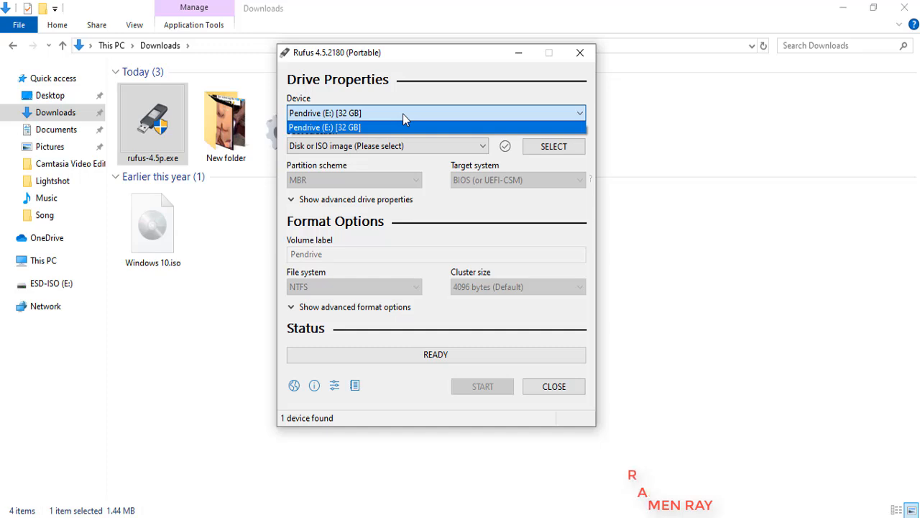
click(402, 114)
click(402, 114)
click(402, 115)
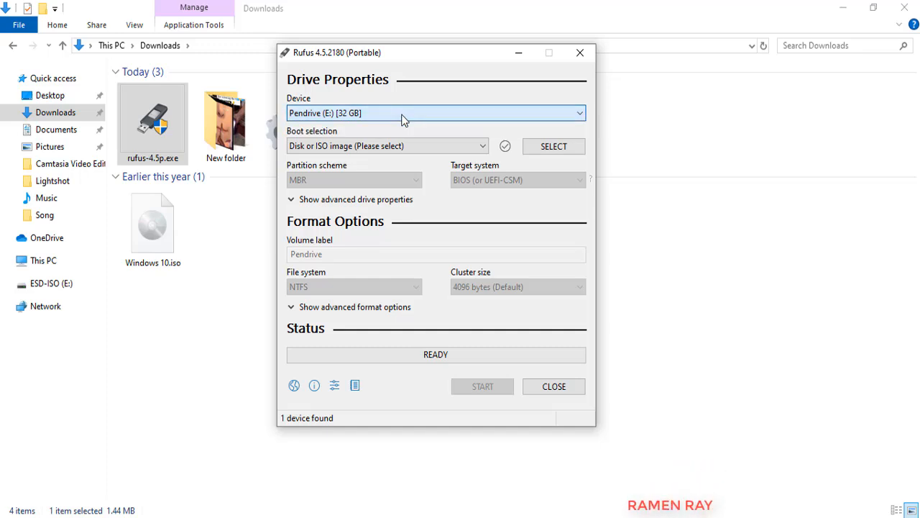
click(405, 115)
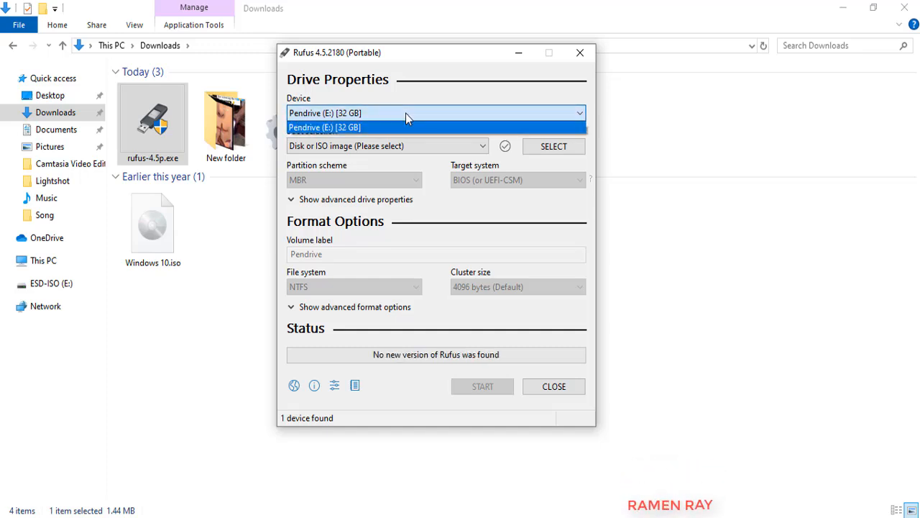
click(405, 115)
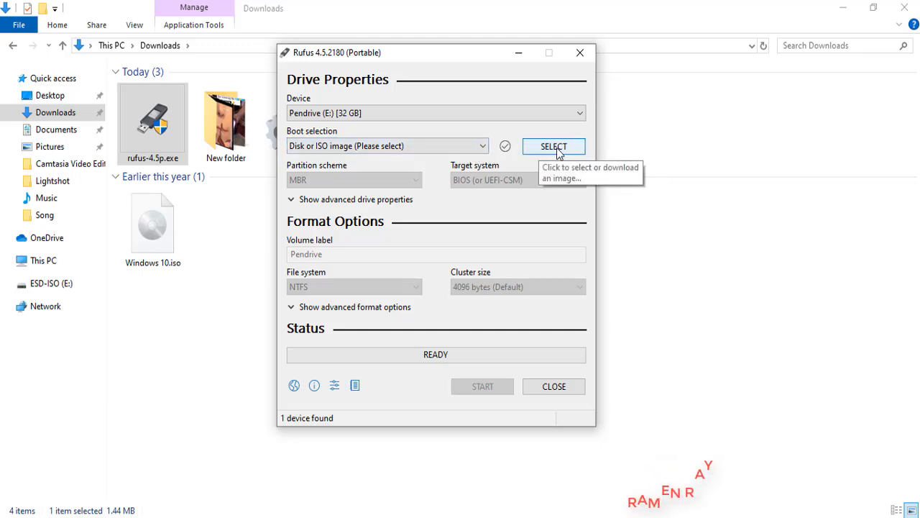
Step: Load Windows 10.iso from the Downloads folder as the boot image
click(553, 148)
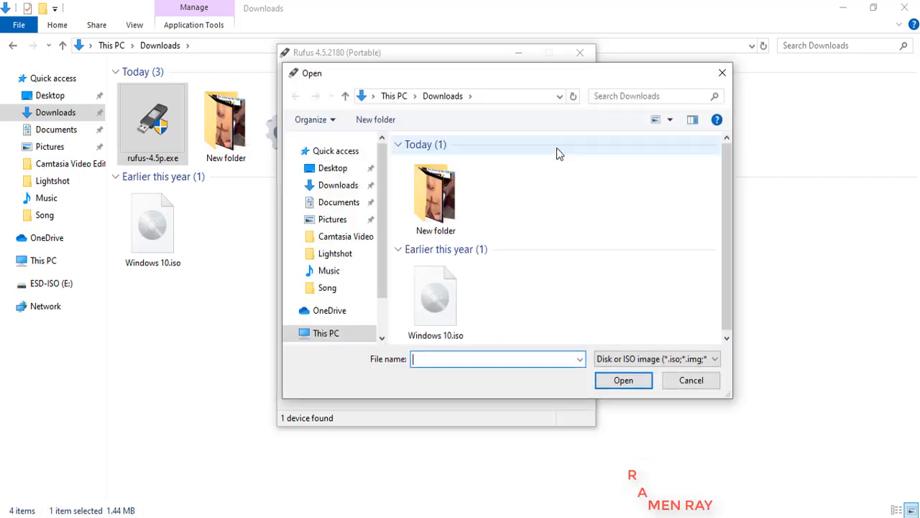
double_click(519, 71)
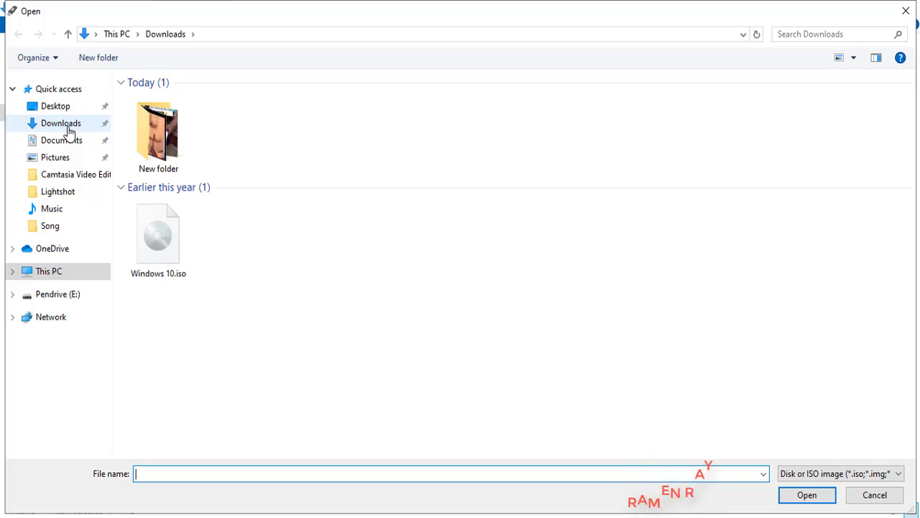
click(72, 127)
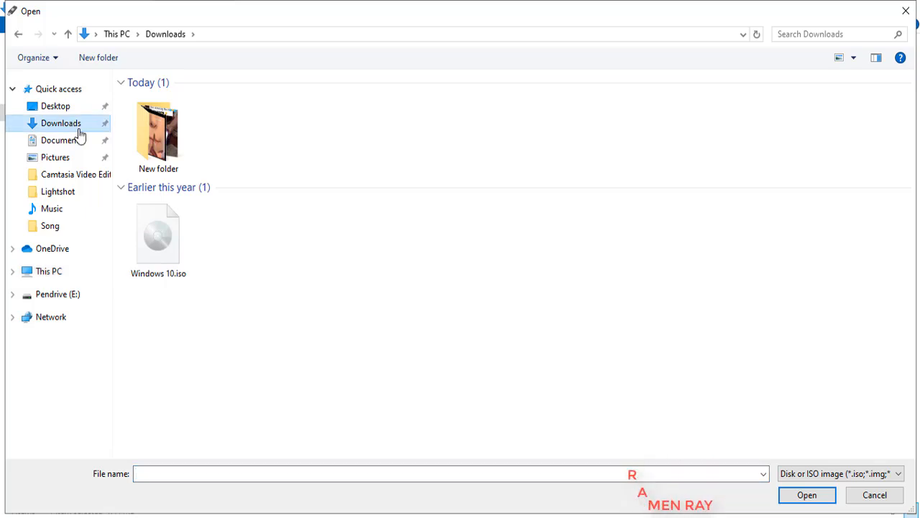
click(172, 259)
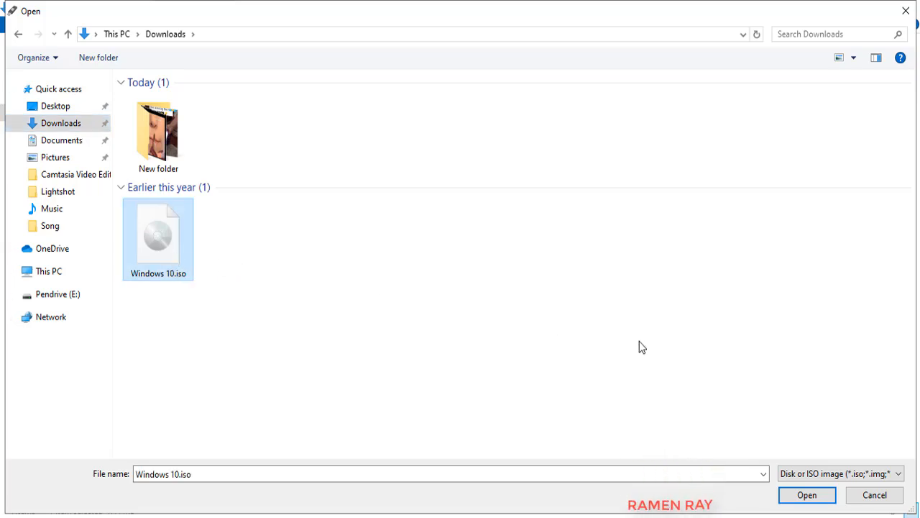
click(808, 496)
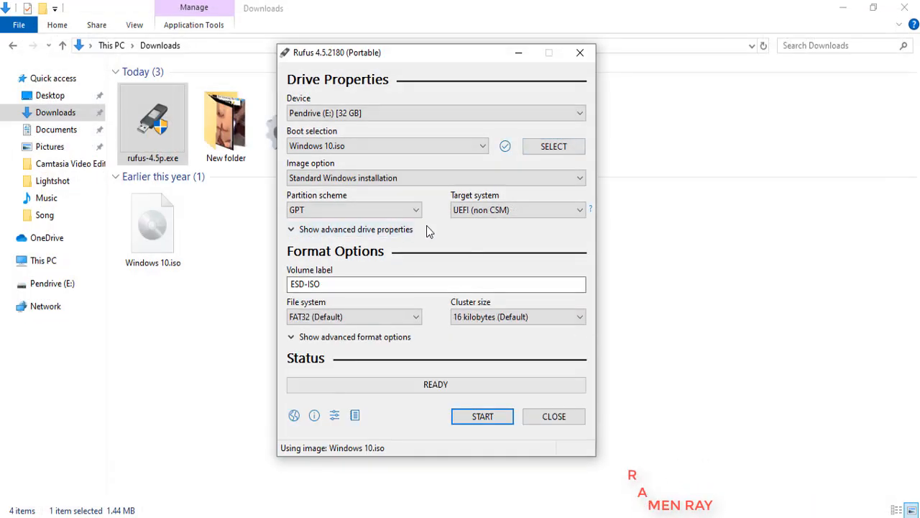
Step: Choose Standard Windows installation as the image option and review the partition scheme choices, leaving GPT selected
click(425, 179)
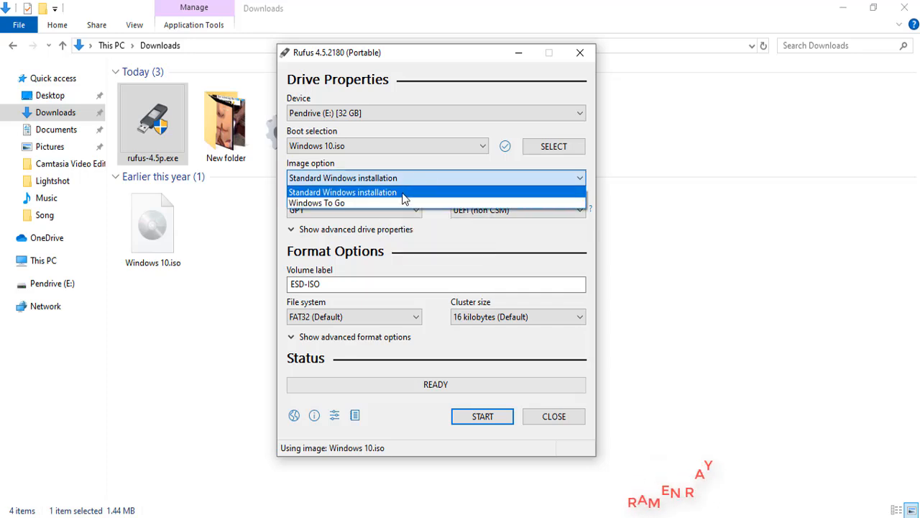
click(404, 194)
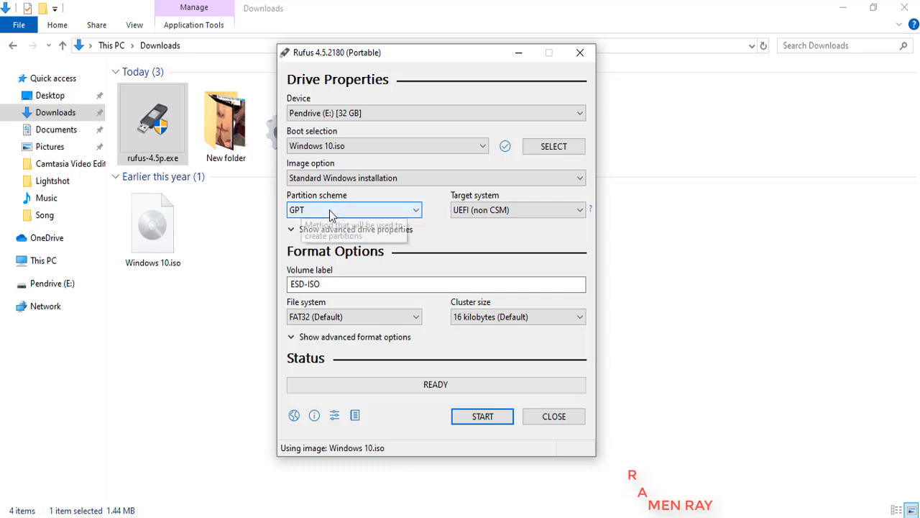
click(340, 212)
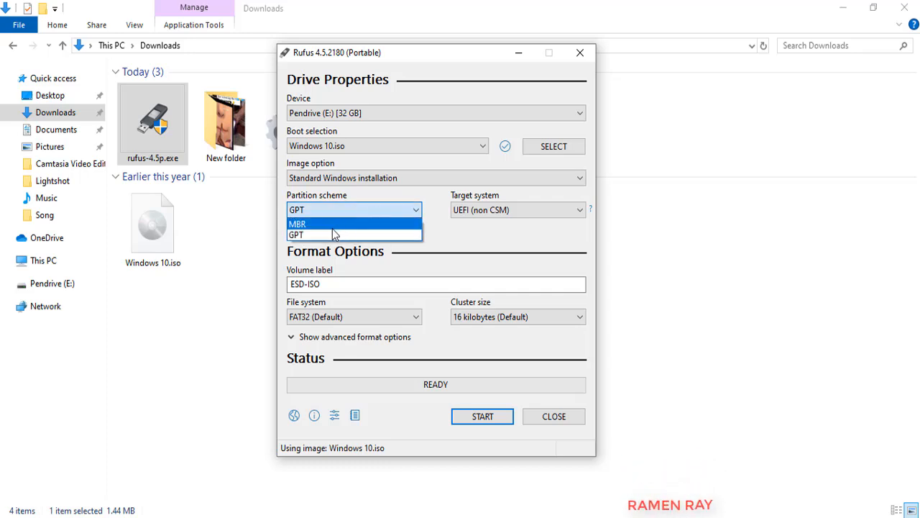
click(442, 231)
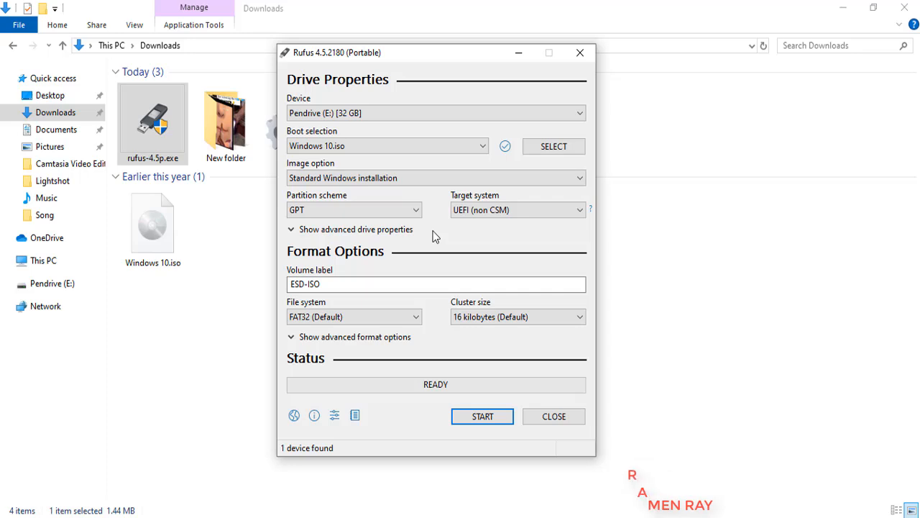
Step: Minimize the Downloads, browser and Rufus windows to reveal the desktop
click(838, 7)
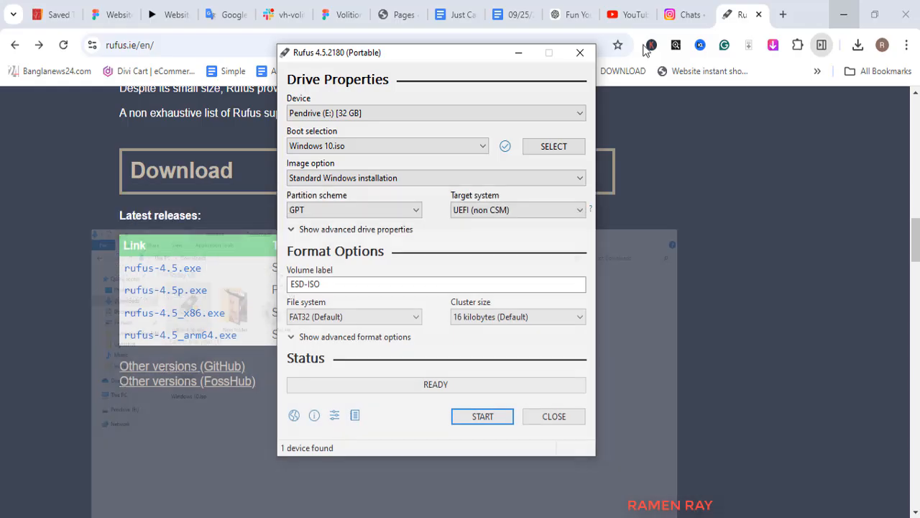
click(842, 12)
click(843, 14)
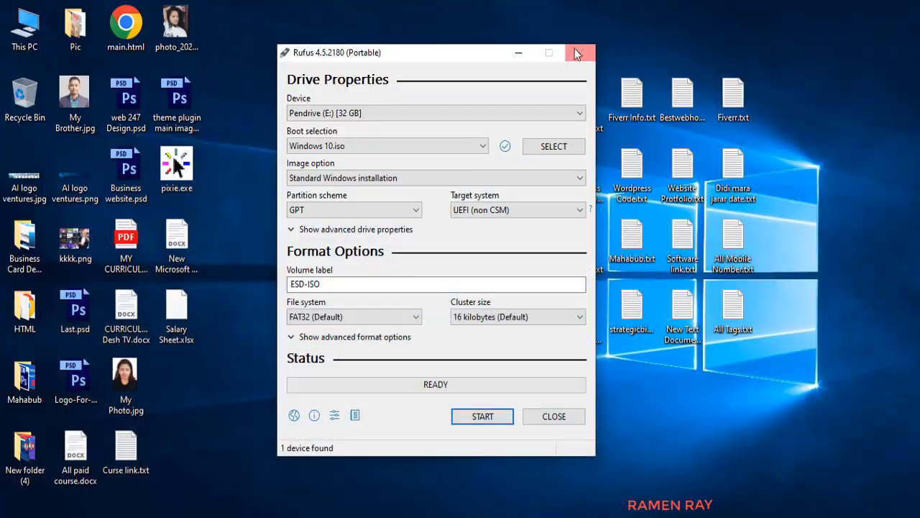
click(530, 50)
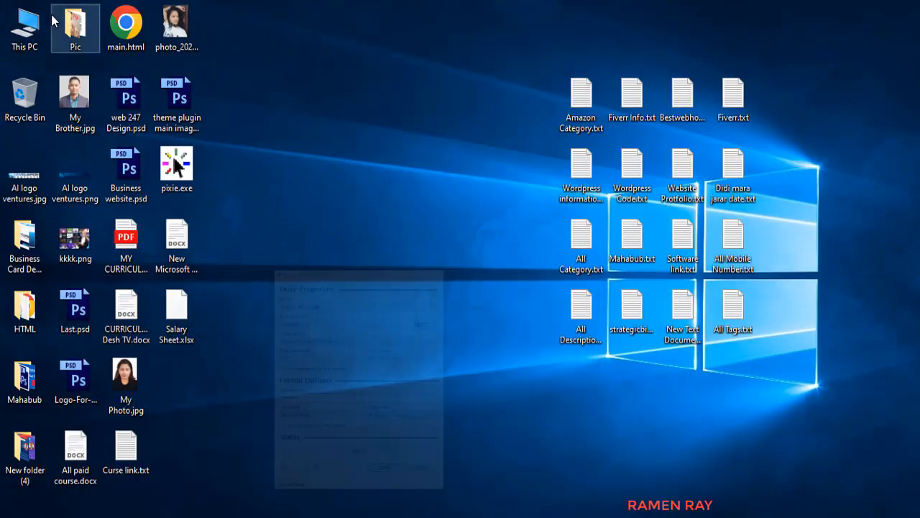
Step: Open Computer Management for This PC, show Disk Management, and maximize the window
click(20, 34)
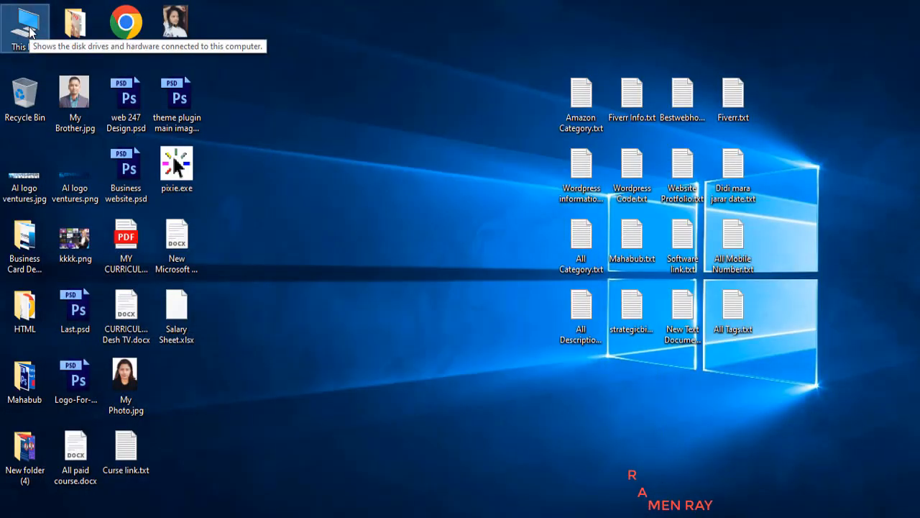
right_click(30, 33)
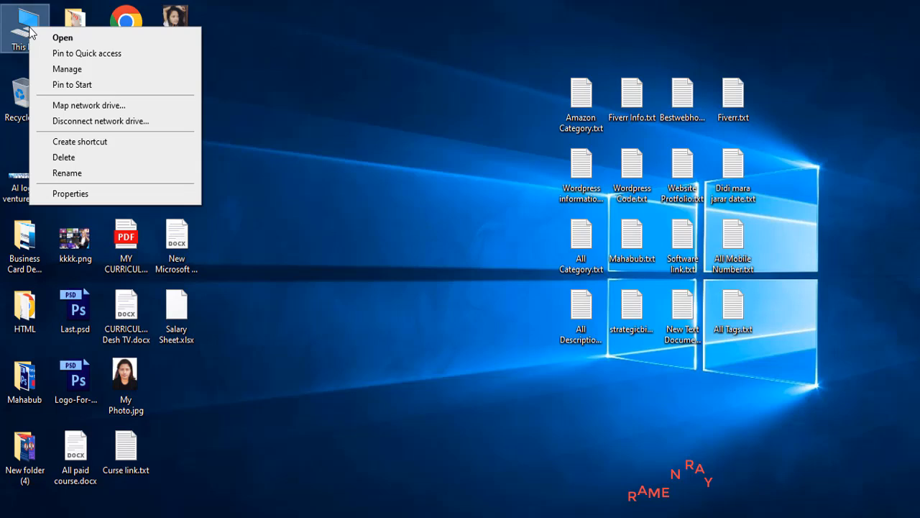
click(76, 75)
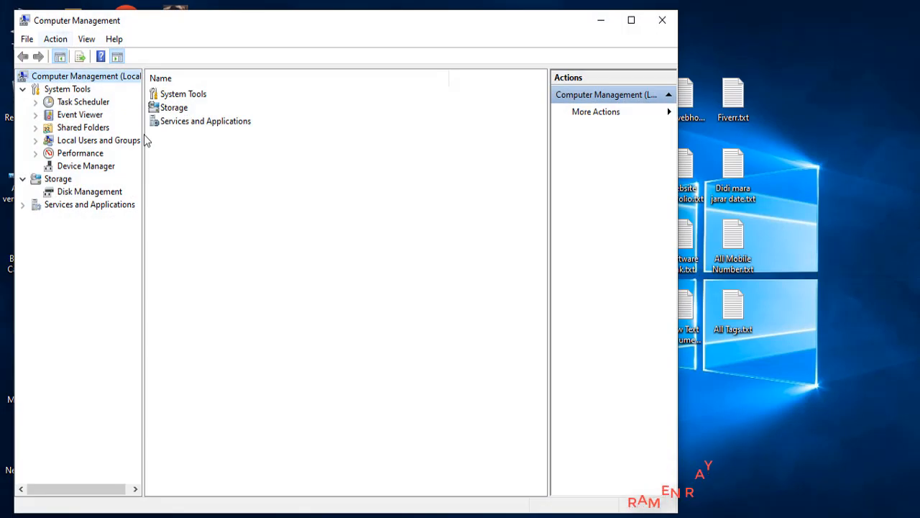
click(72, 194)
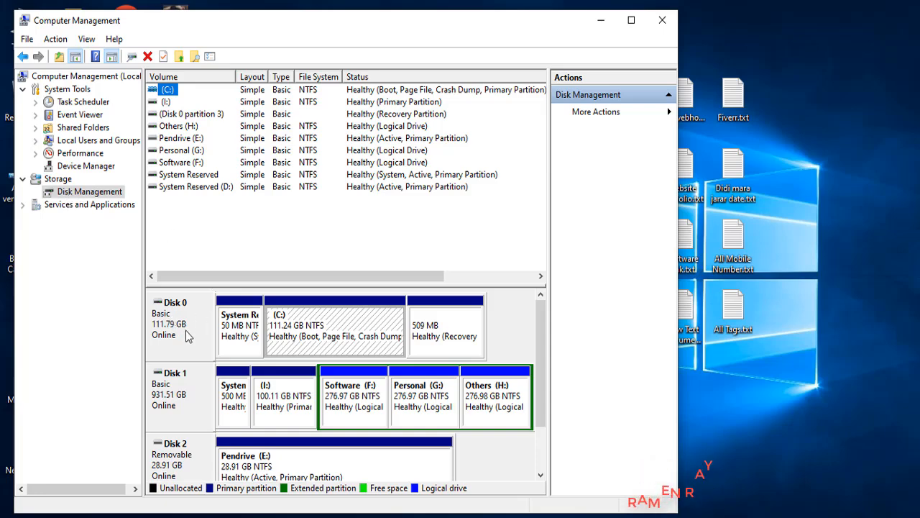
double_click(444, 30)
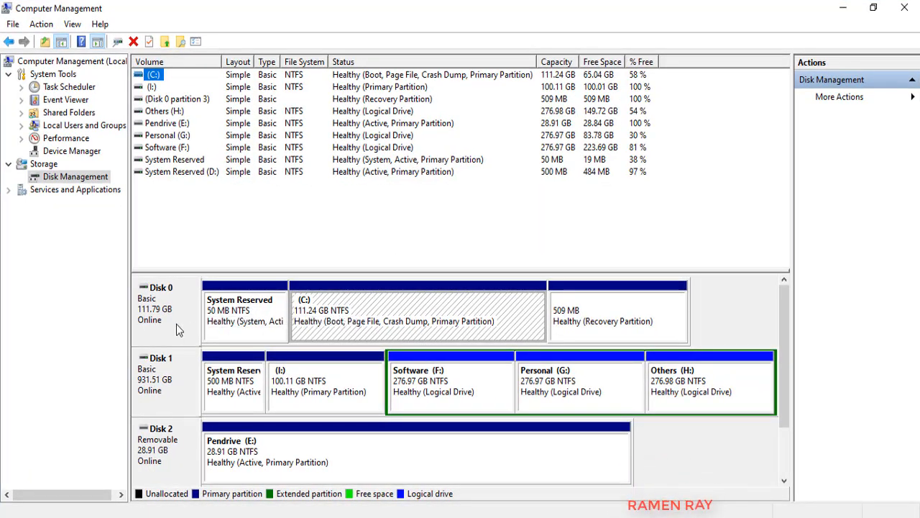
Step: Open the properties of Disk 0 and check its partition style in the volume information
right_click(174, 315)
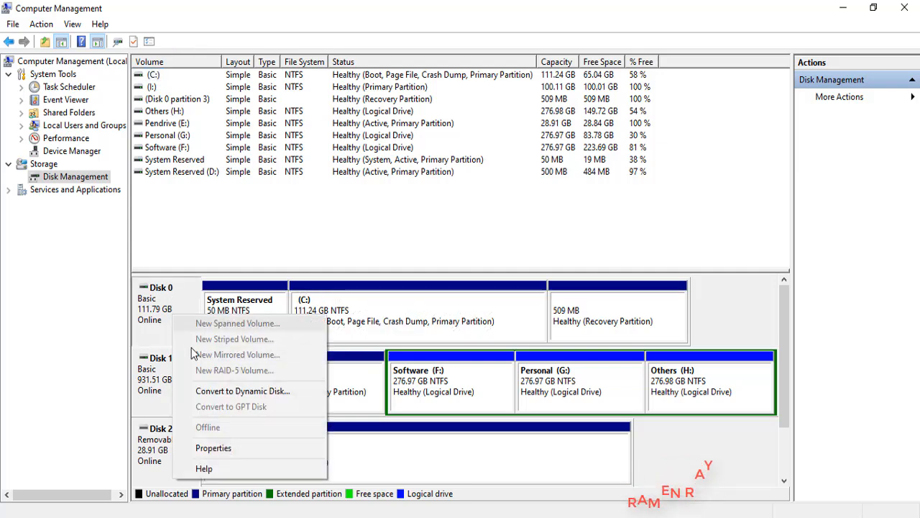
right_click(164, 335)
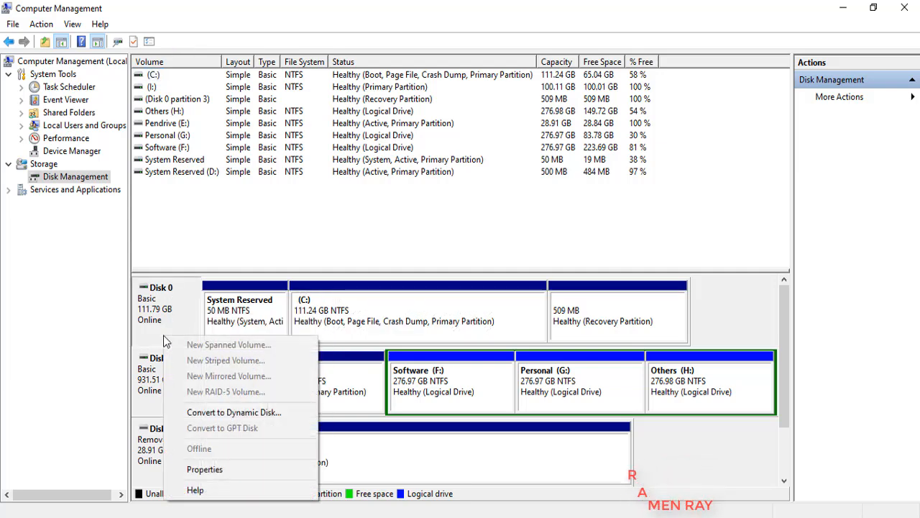
click(201, 469)
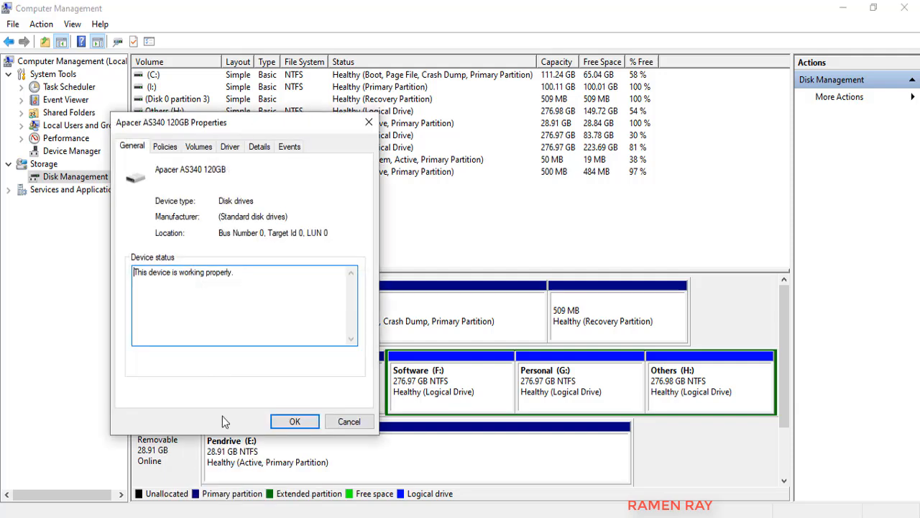
click(196, 147)
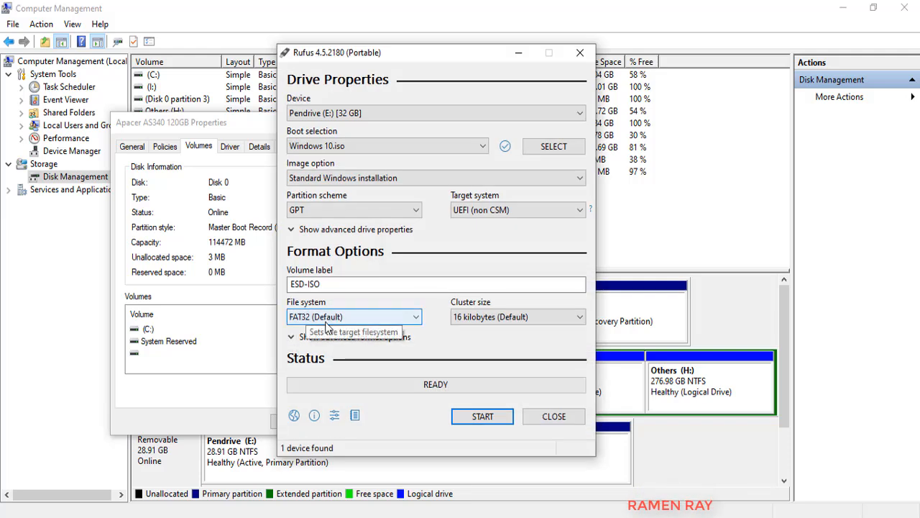
Step: Compare the Rufus partition scheme choices with Disk 0's partition style, and close the disk properties and Computer Management
click(325, 210)
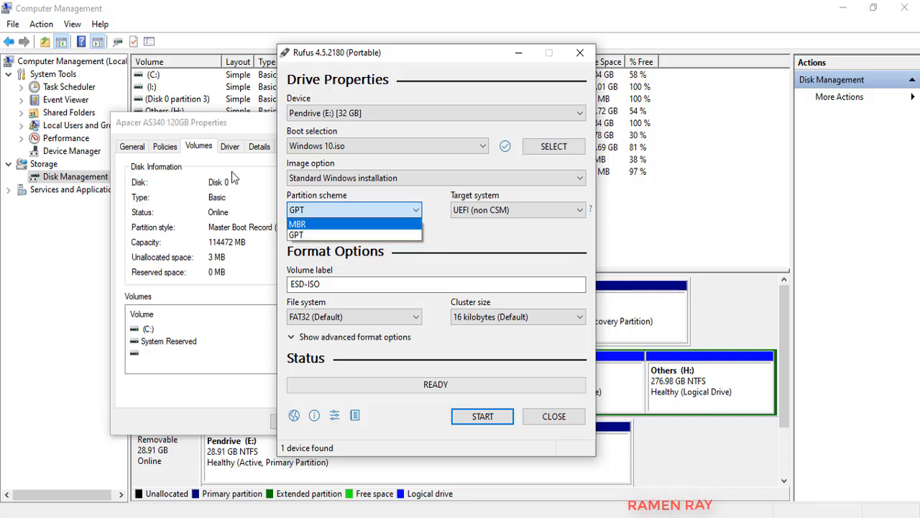
click(253, 122)
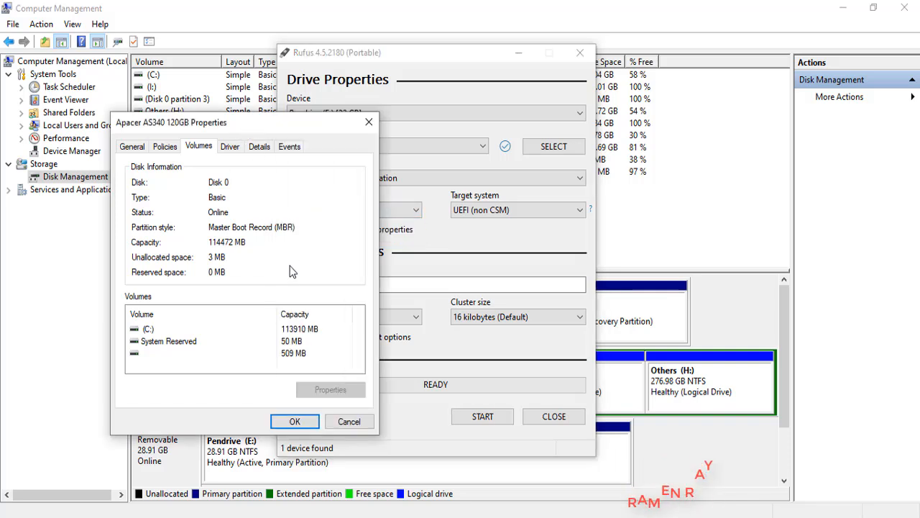
click(294, 422)
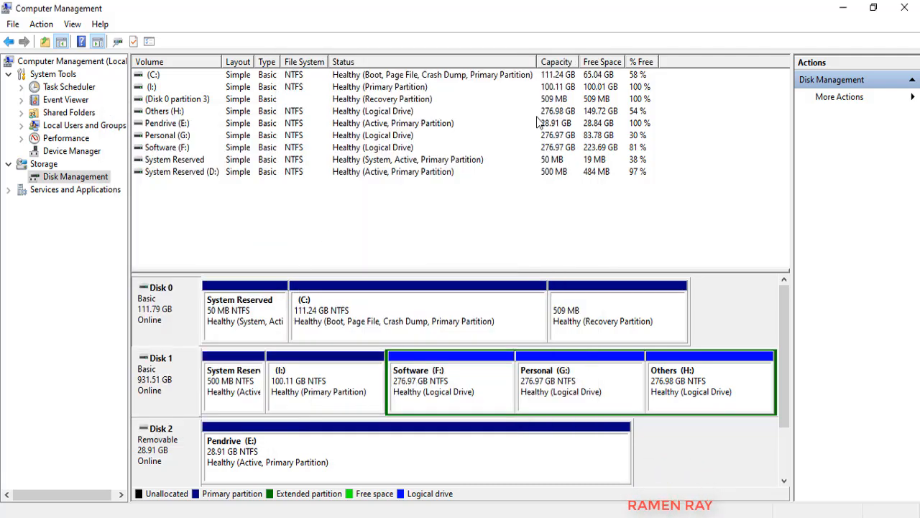
click(915, 4)
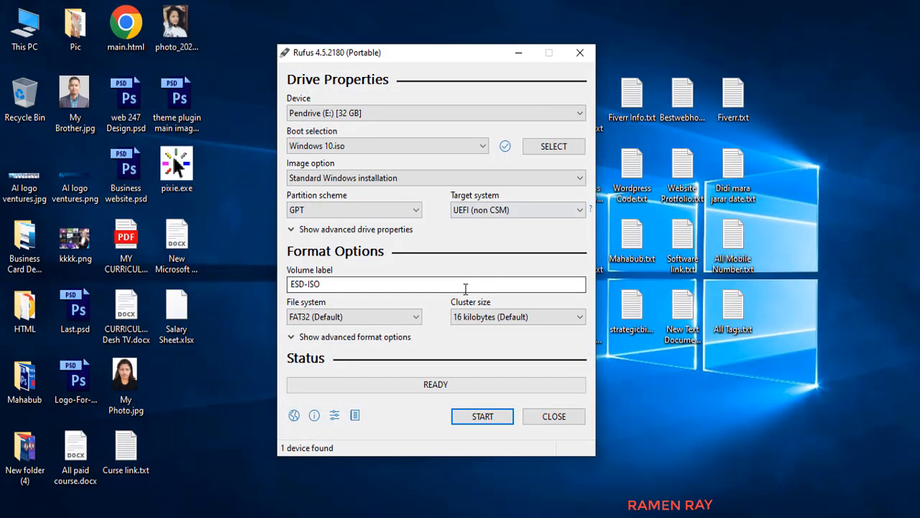
Step: Set the partition scheme to MBR with BIOS (or UEFI-CSM) as the target system
click(403, 210)
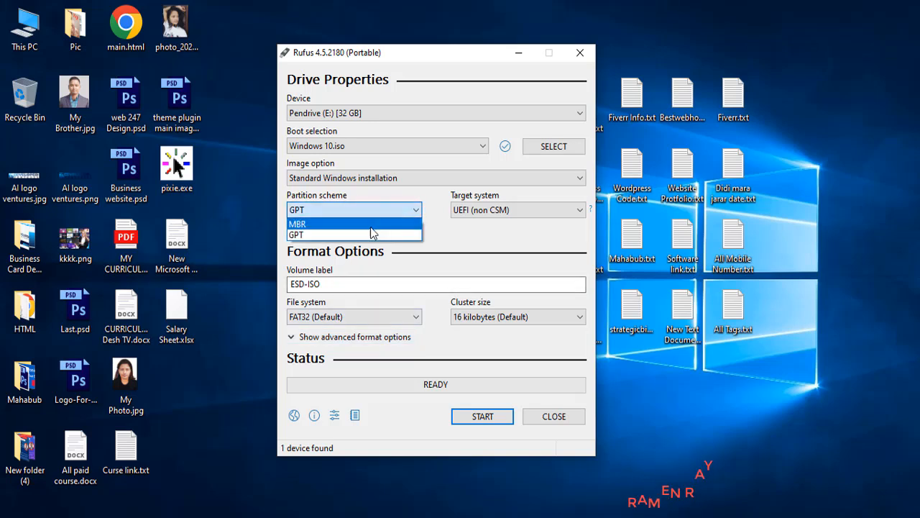
click(369, 225)
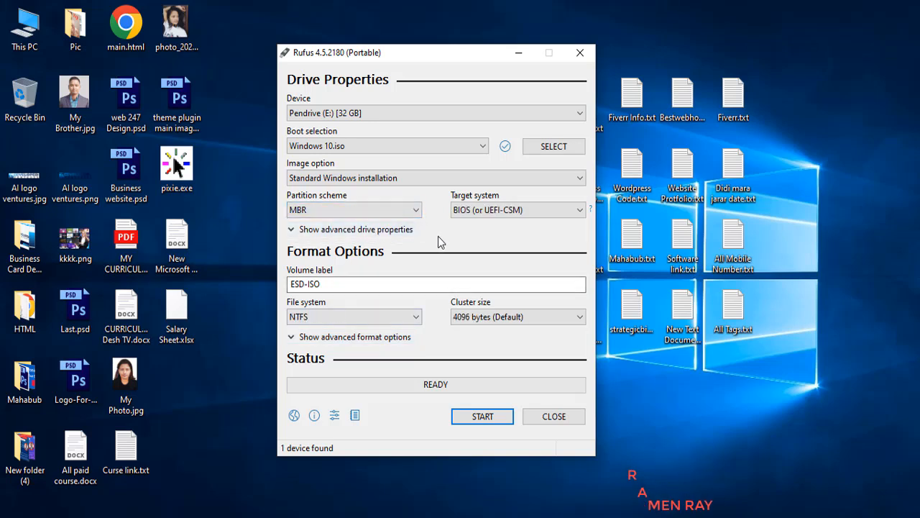
click(518, 210)
click(473, 221)
Step: Start creating the bootable drive and replace the local account username in the Windows customization options with Admin
click(467, 417)
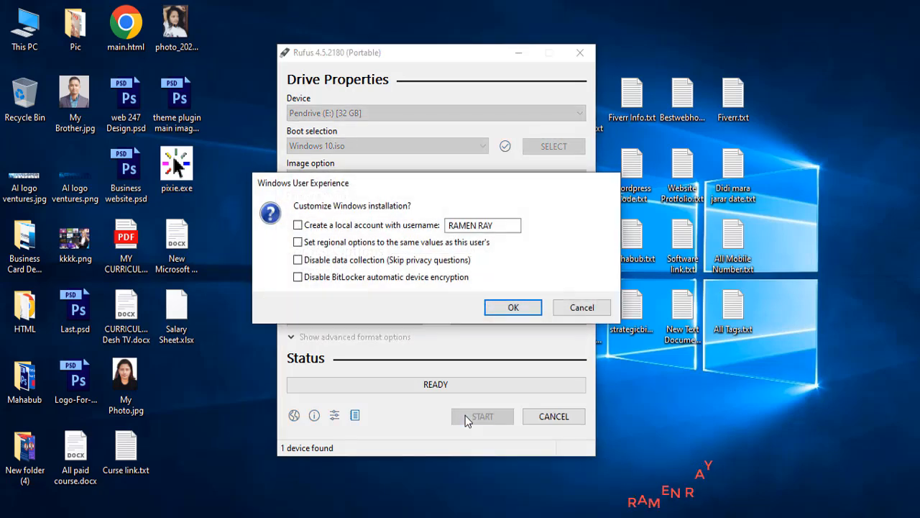
click(496, 225)
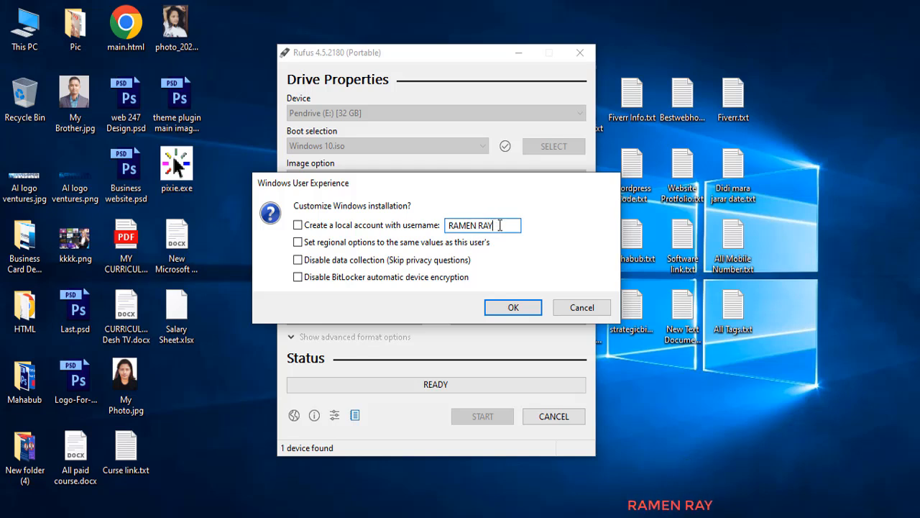
drag(499, 225, 435, 224)
key(BackSpace)
text(Admin)
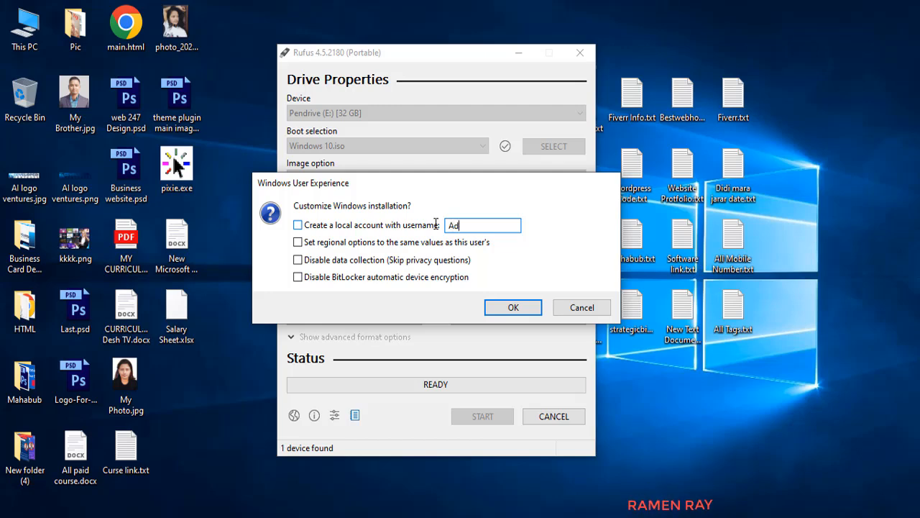
Step: Accept the Windows customization options and the warnings that follow to write the image to the pendrive
click(514, 308)
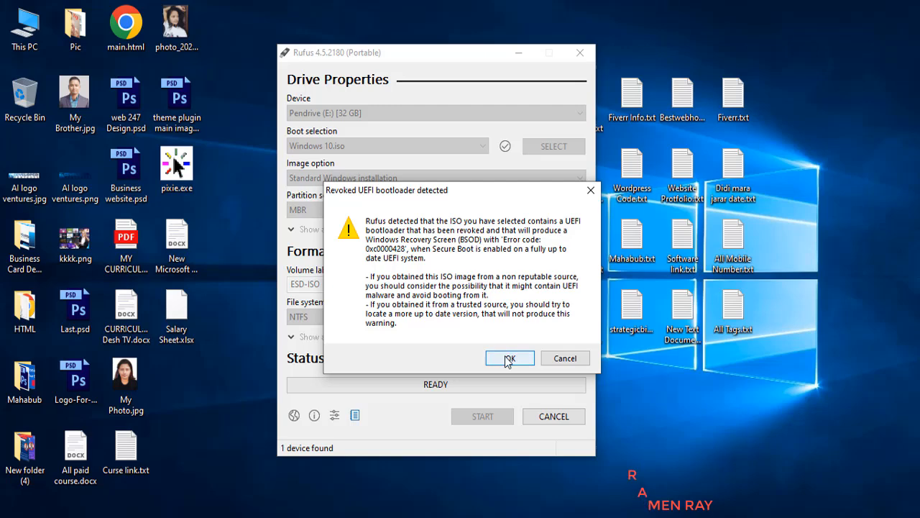
click(504, 355)
click(511, 321)
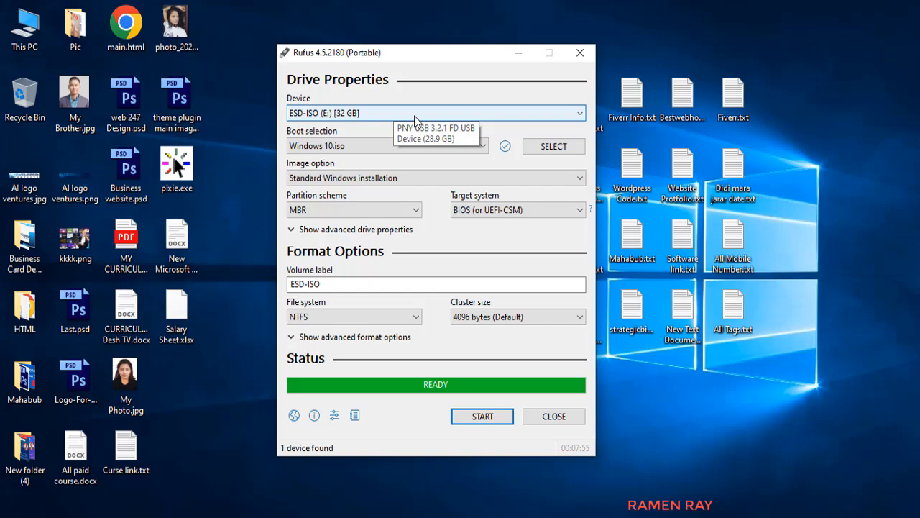
Step: Open the ESD-ISO (E:) drive from This PC and examine the installation files written to it
click(20, 27)
double_click(19, 23)
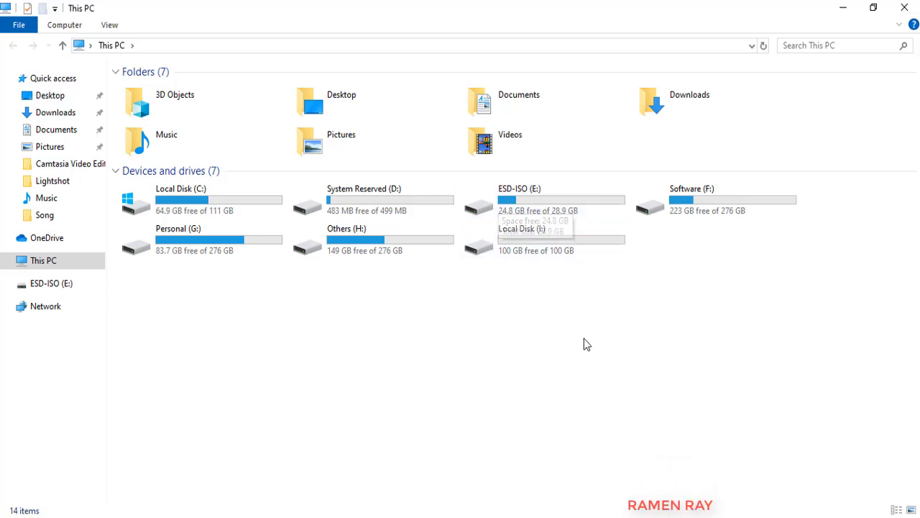
click(550, 207)
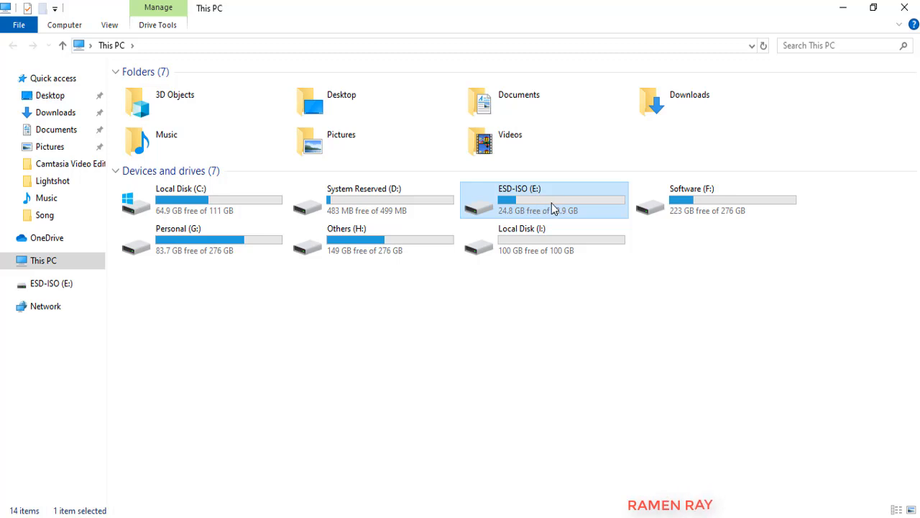
double_click(552, 204)
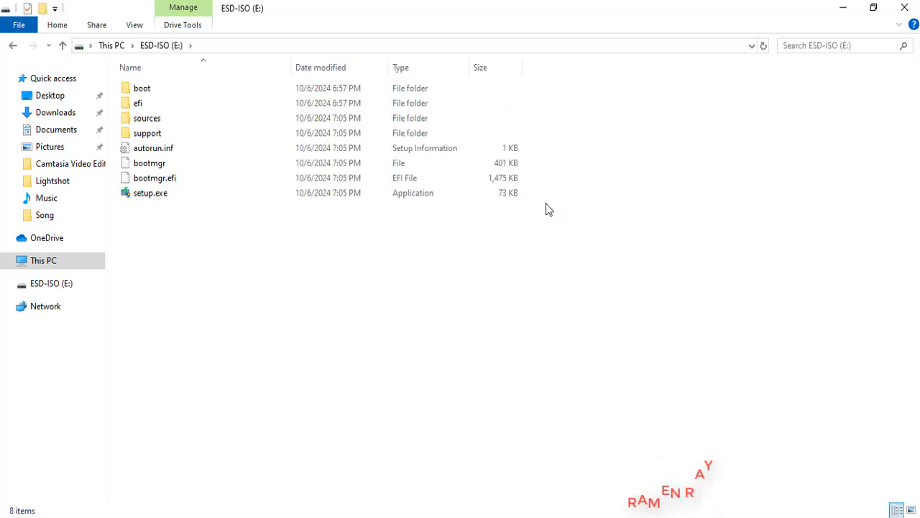
mouse_move(199, 237)
mouse_down()
mouse_move(201, 79)
mouse_move(189, 223)
mouse_up()
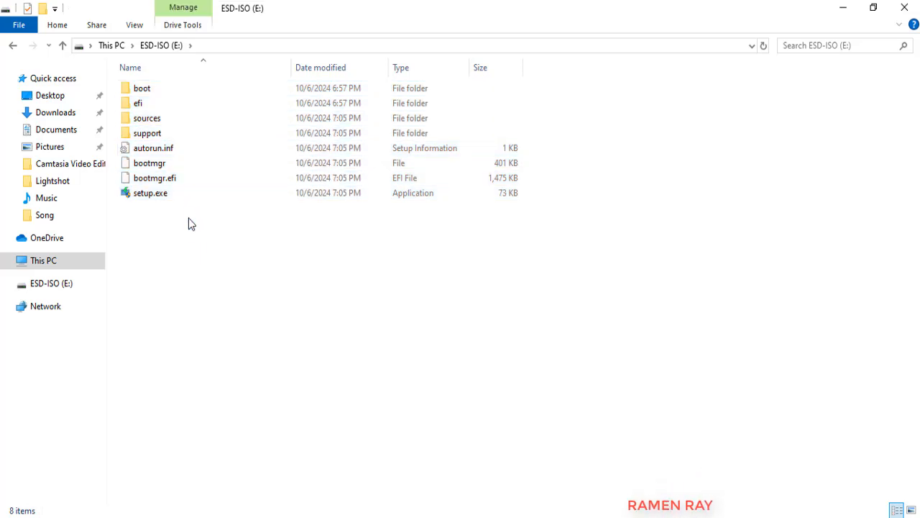
click(198, 92)
drag(195, 216, 203, 93)
click(203, 94)
Step: Return to the This PC drive overview and refresh it
click(111, 46)
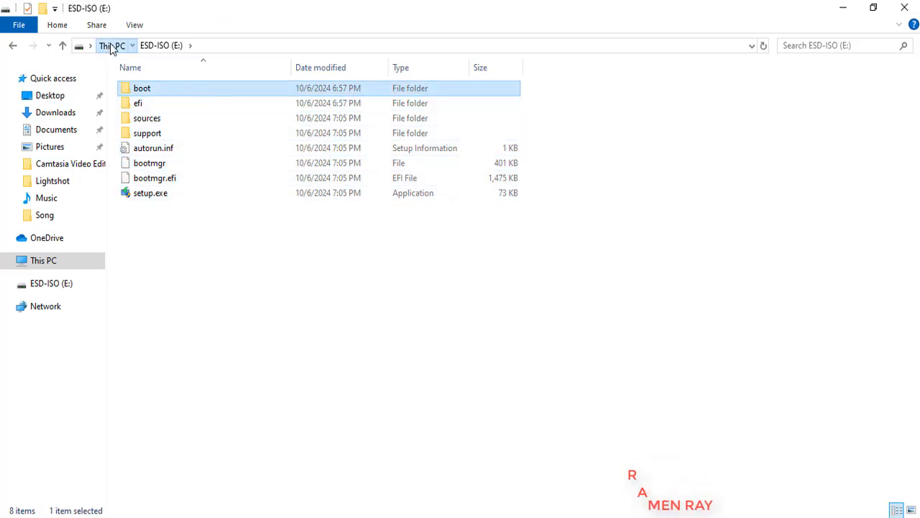
right_click(539, 336)
click(573, 395)
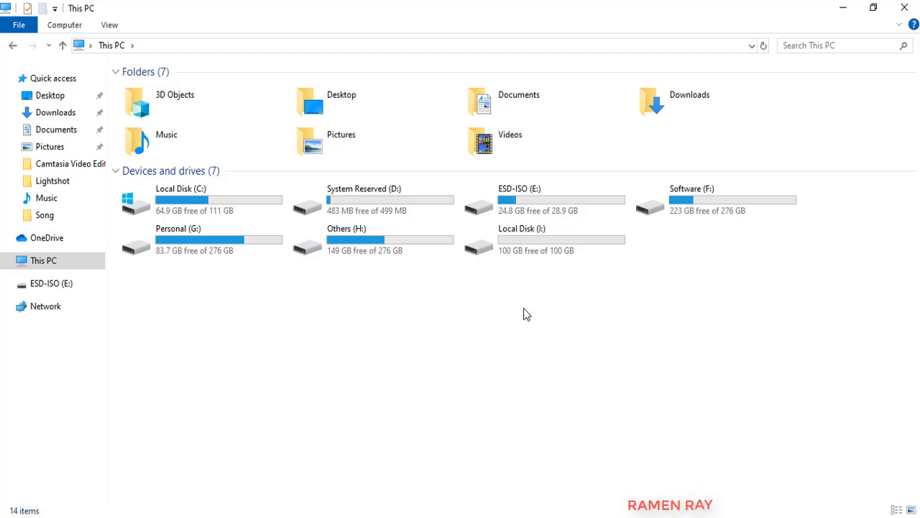